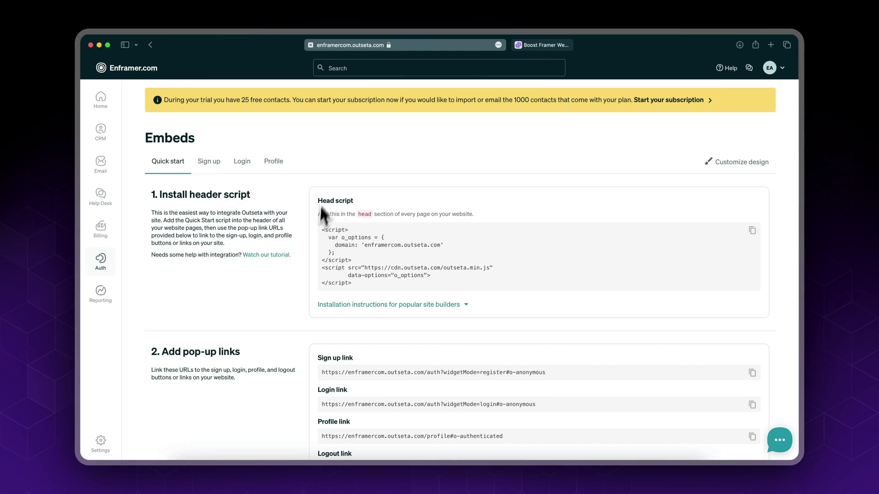
- Review the head script and pop-up links in the quick start embeds, and open the sign-up embed configuration
scroll(447, 203, "down", 4)
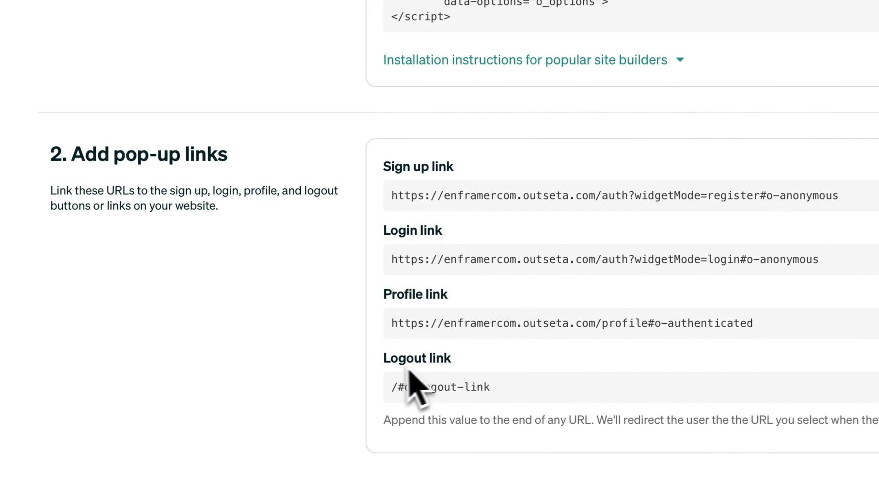
scroll(334, 376, "up", 4)
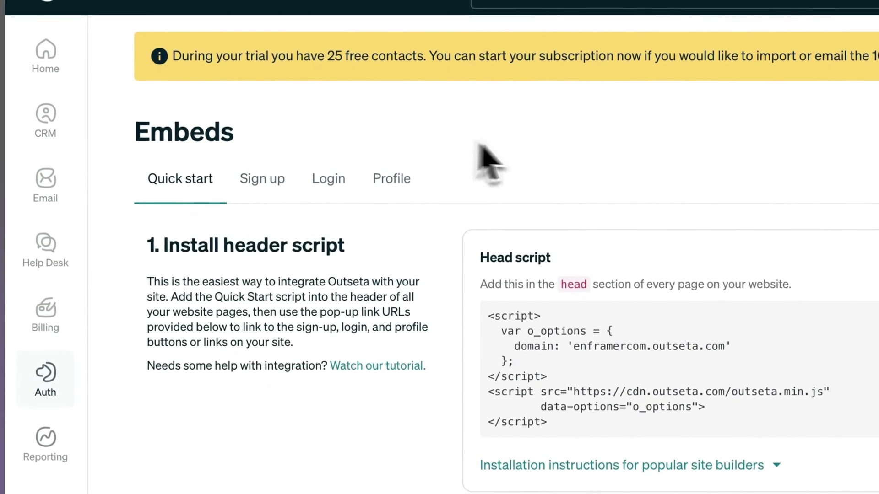
left_click(273, 182)
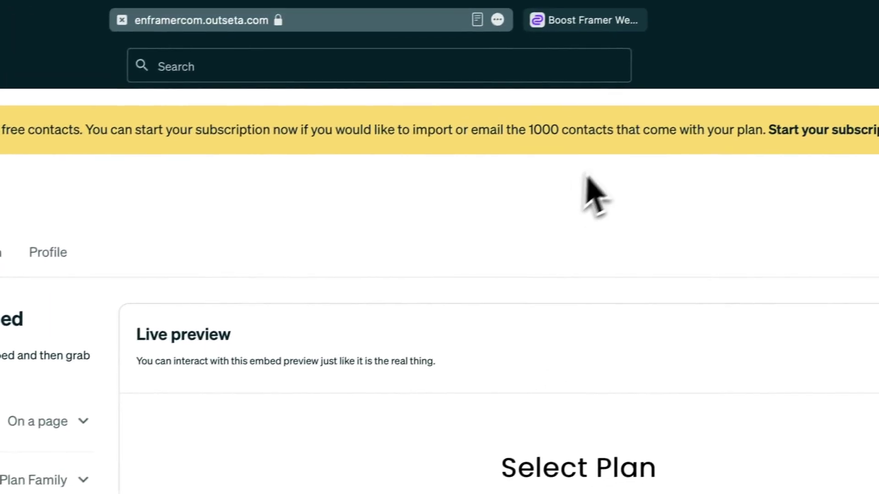
- Switch to the template website and preview the sign-up pop-ups for general access and the Starter membership plan
left_click(503, 66)
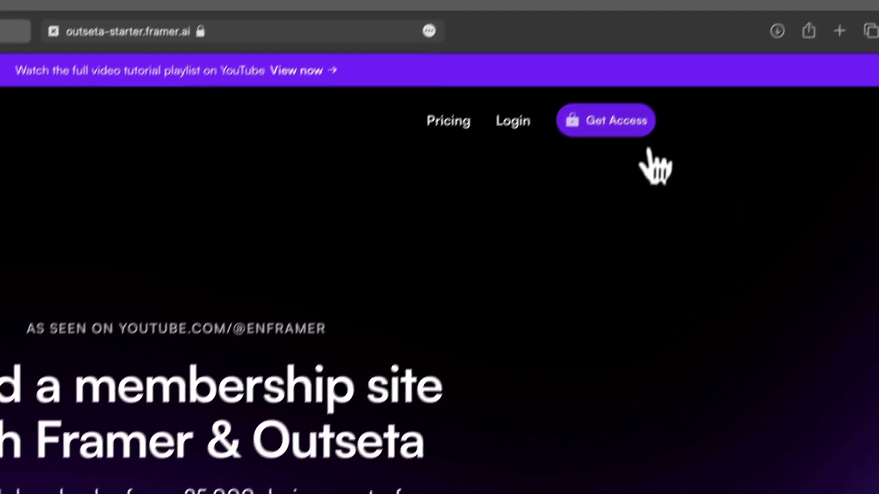
left_click(601, 148)
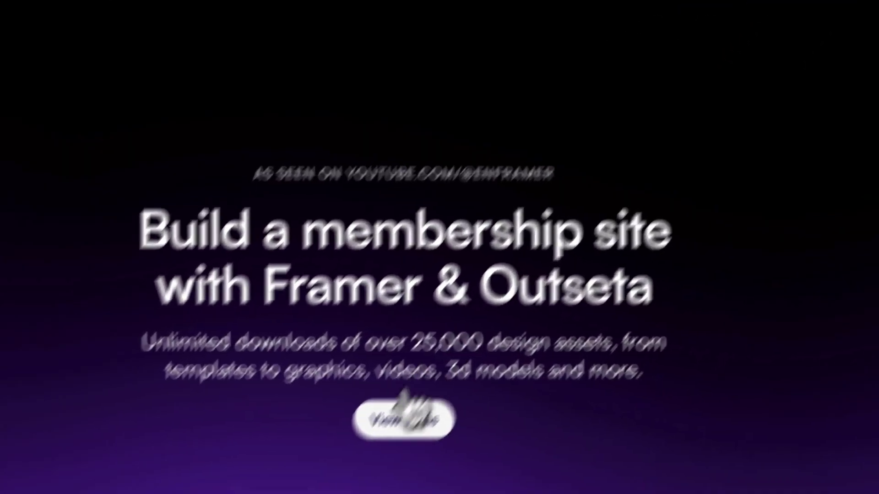
left_click(405, 417)
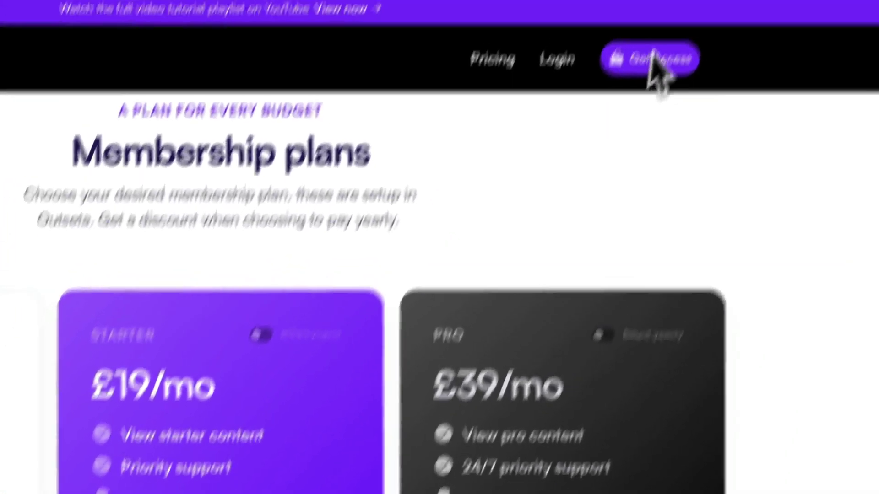
left_click(654, 64)
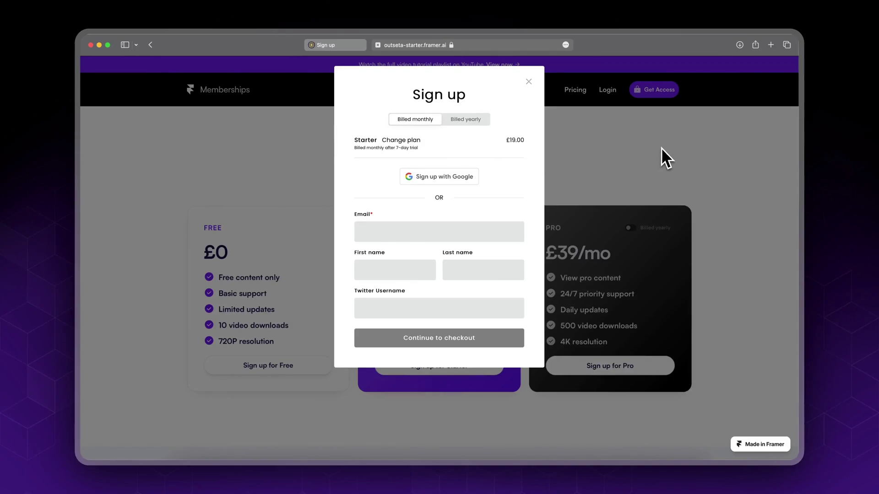
left_click(661, 147)
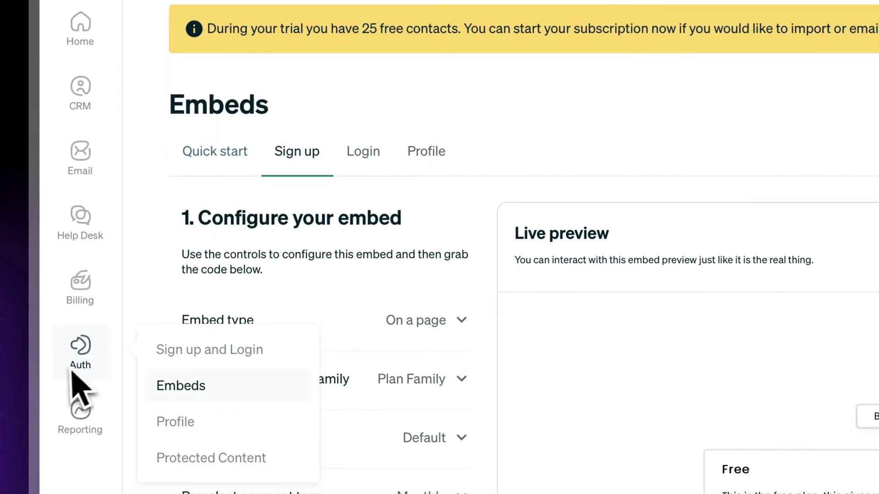
- Configure Outseta's sign-up embed as a pop-up that preselects the Starter plan
left_click(200, 384)
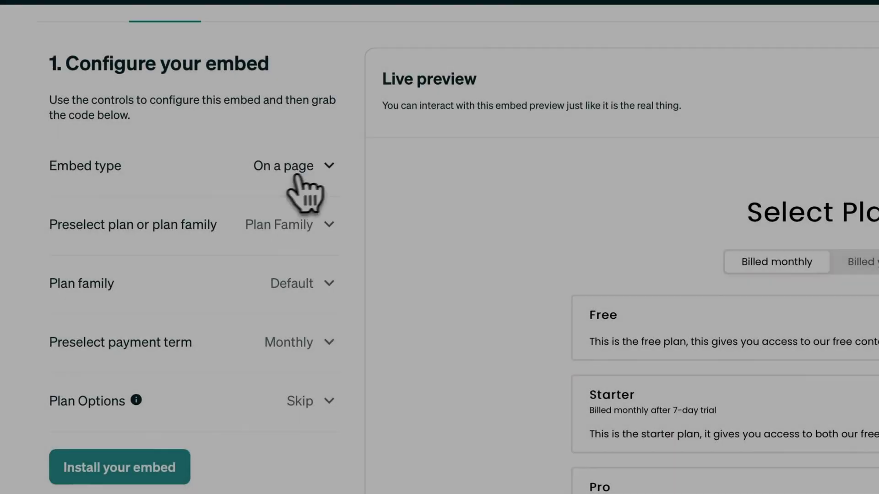
left_click(300, 168)
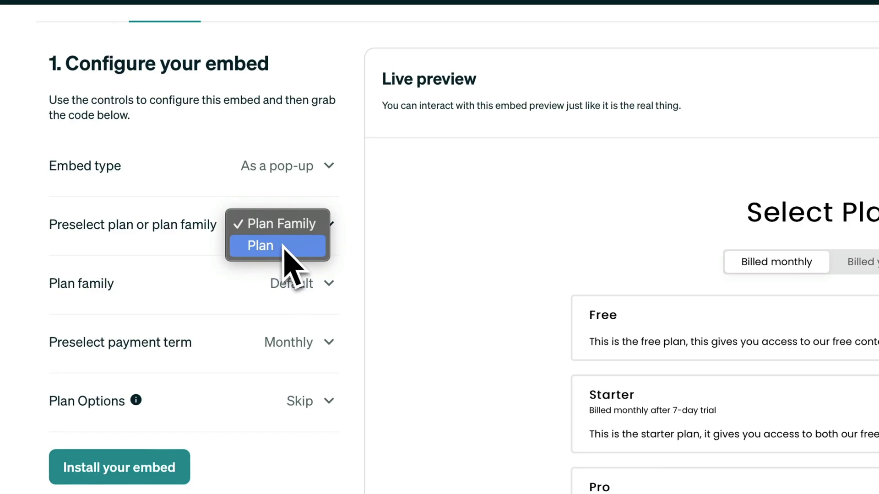
left_click(282, 249)
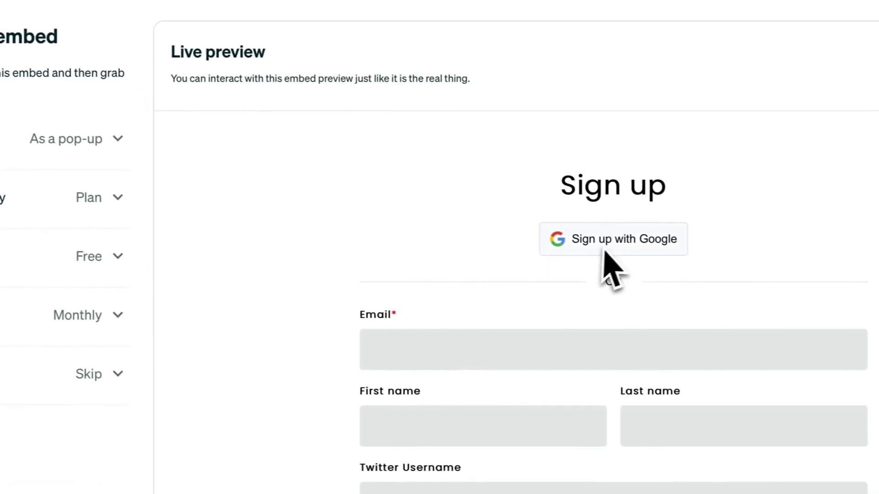
left_click(103, 255)
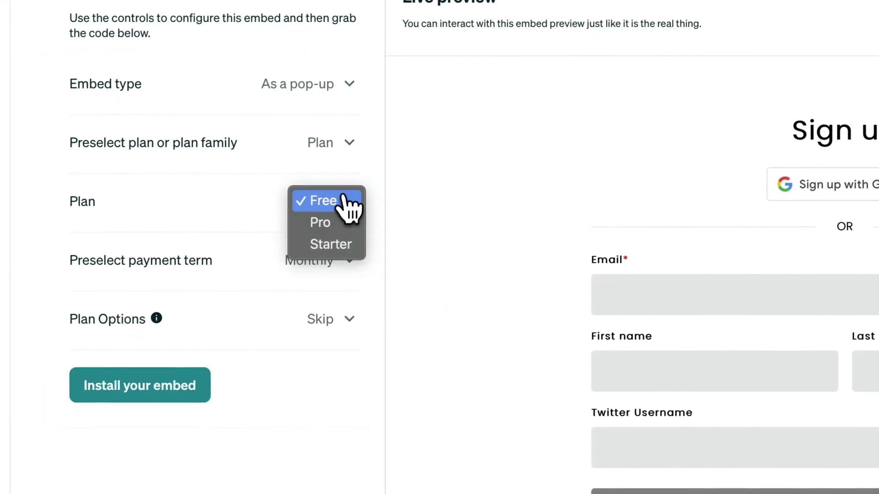
left_click(332, 244)
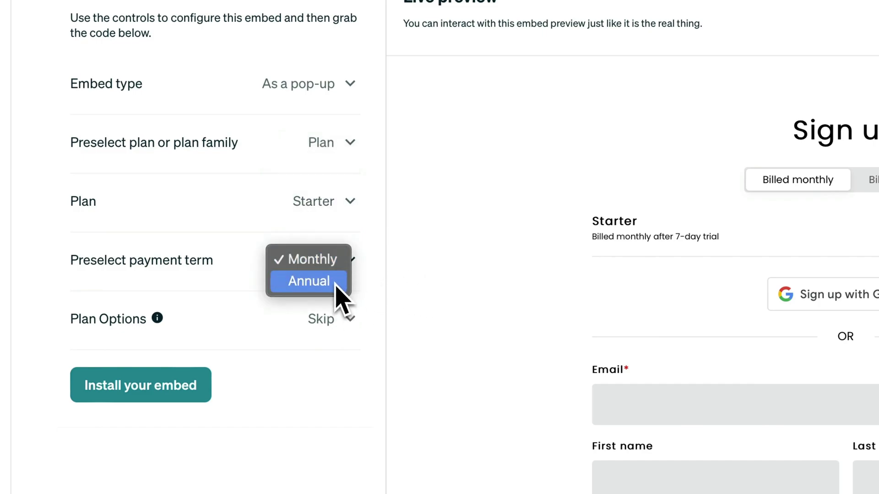
- Try the annual payment term in the sign-up embed preview and set it back to monthly
left_click(336, 283)
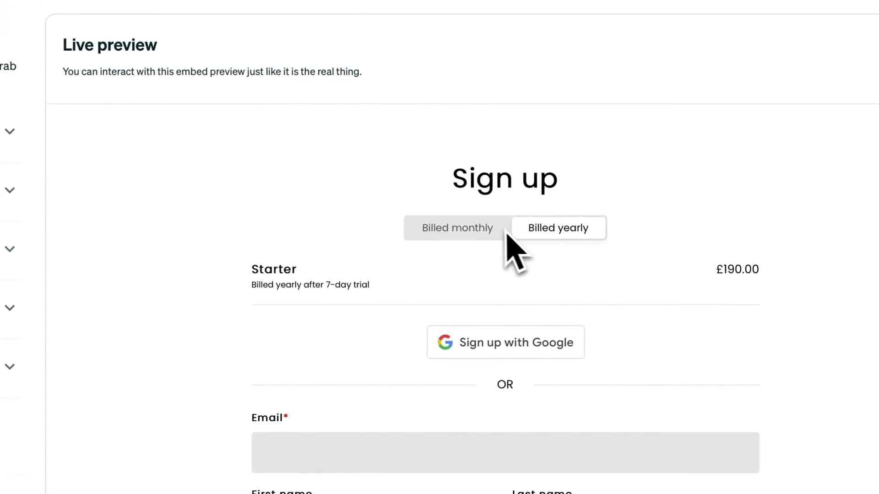
left_click(4, 308)
left_click(0, 285)
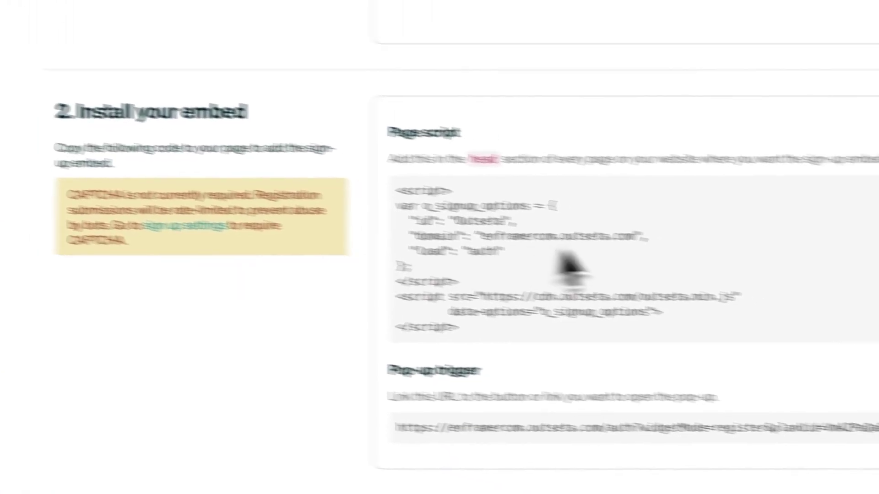
- Review the sign-up embed's page script and copy the pop-up trigger URL for the Starter plan
left_click_drag(394, 191, 676, 267)
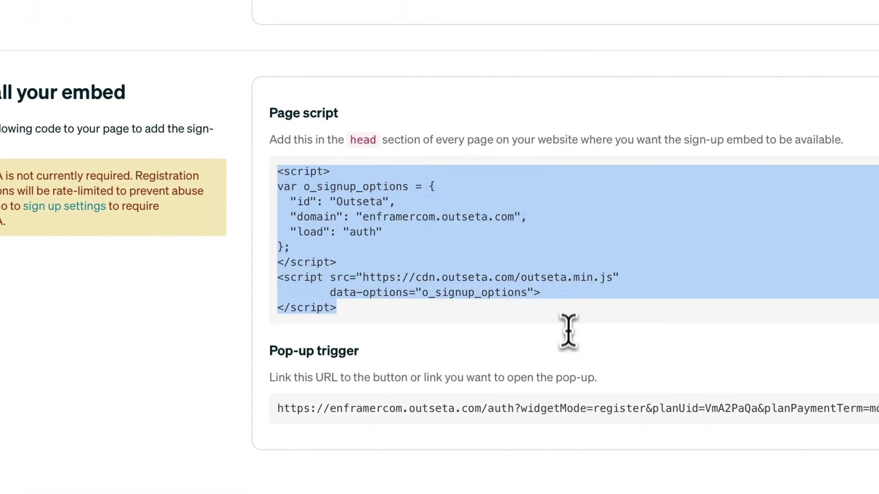
left_click_drag(568, 330, 562, 302)
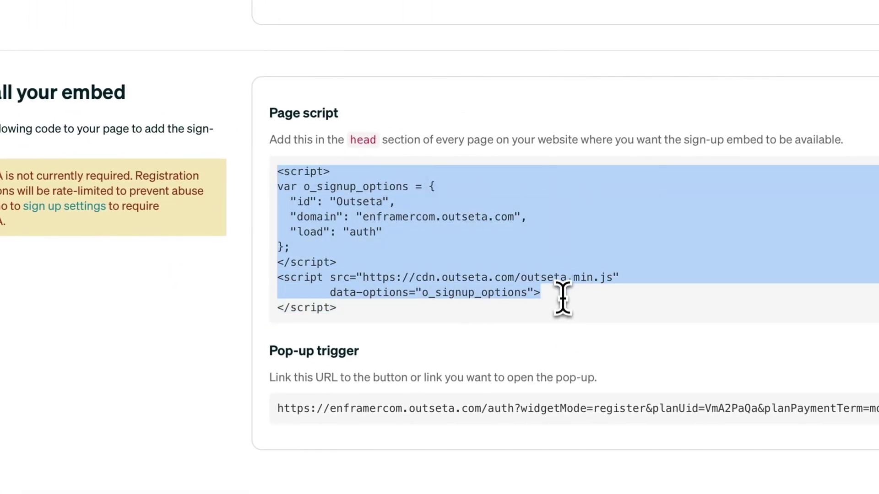
left_click(710, 358)
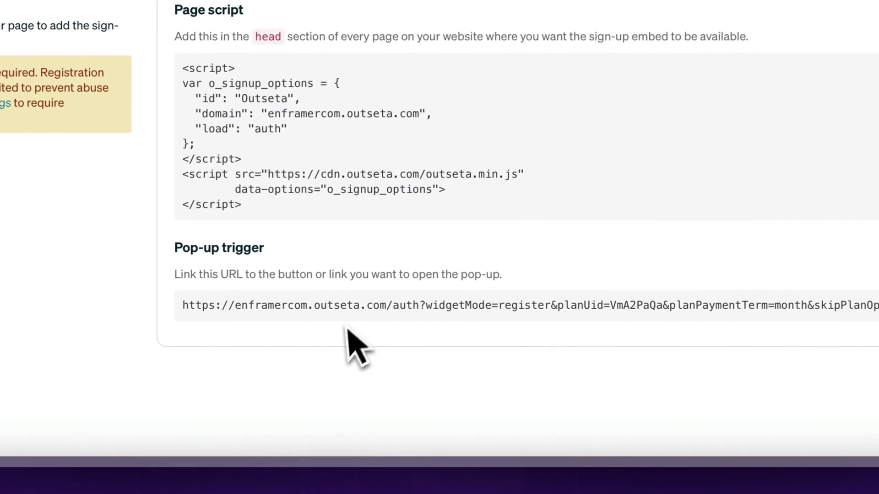
left_click(817, 305)
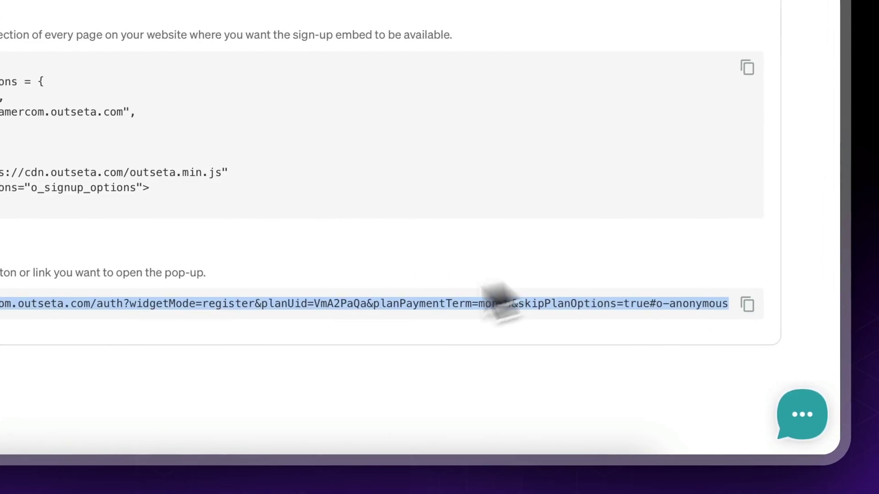
- Switch to Framer and link the Starter pricing card in the Membership plans section to the copied sign-up pop-up URL
left_click(393, 481)
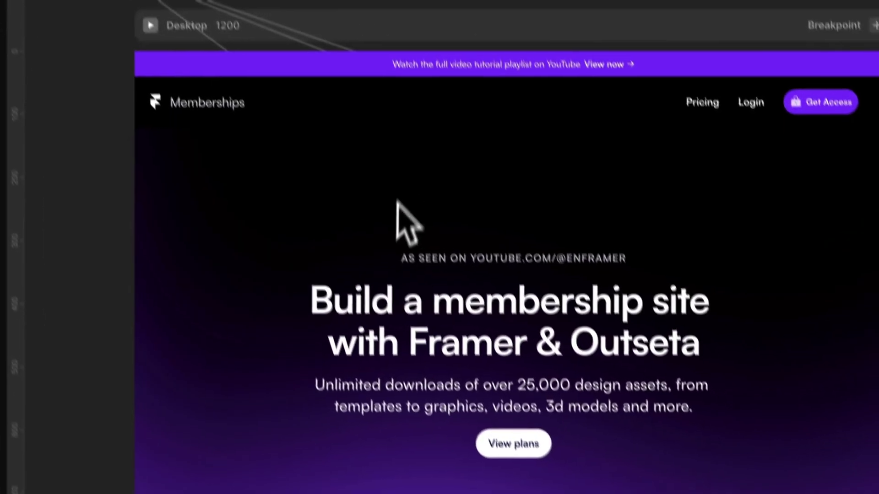
scroll(402, 225, "down", 15)
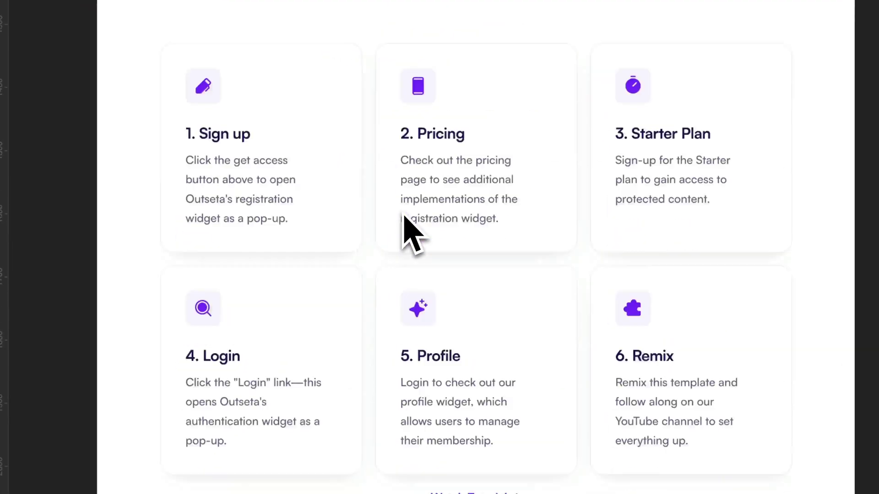
scroll(416, 220, "down", 15)
scroll(416, 219, "up", 4)
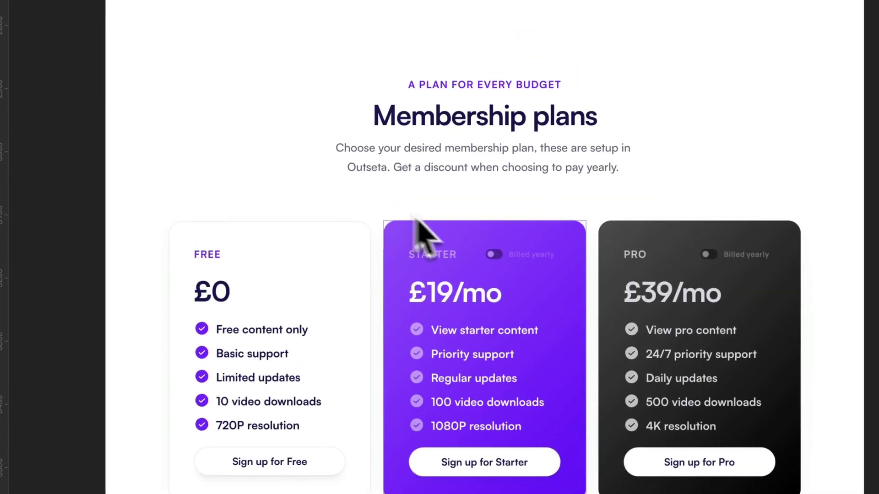
scroll(478, 293, "down", 4)
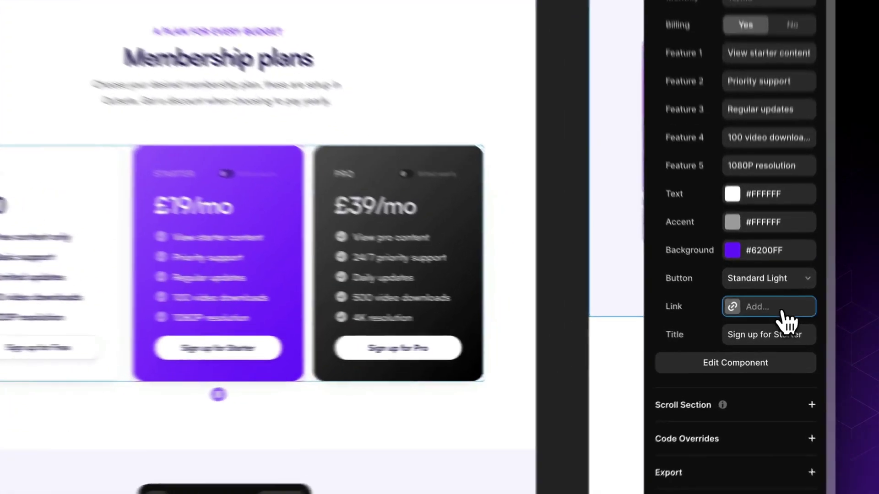
left_click(771, 328)
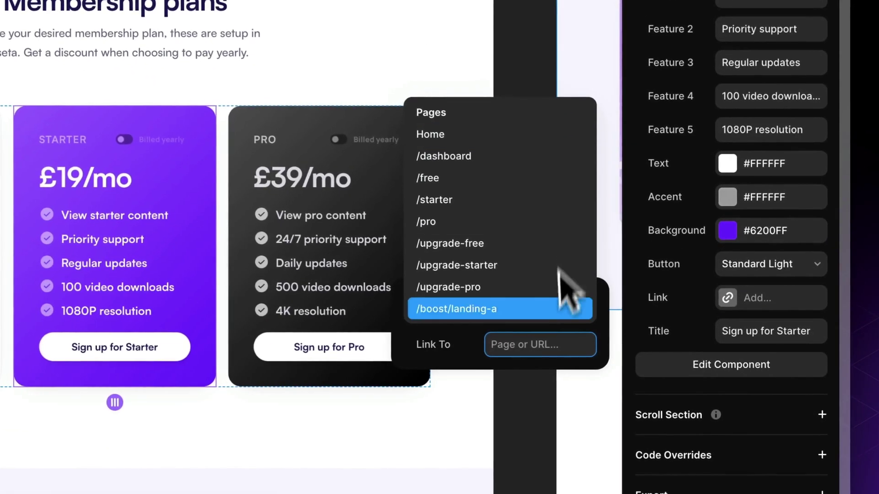
key("super+v")
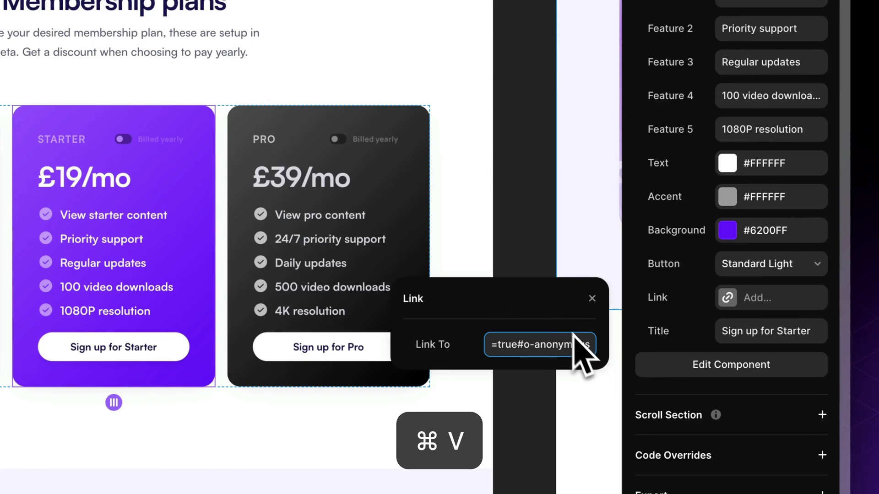
left_click(703, 338)
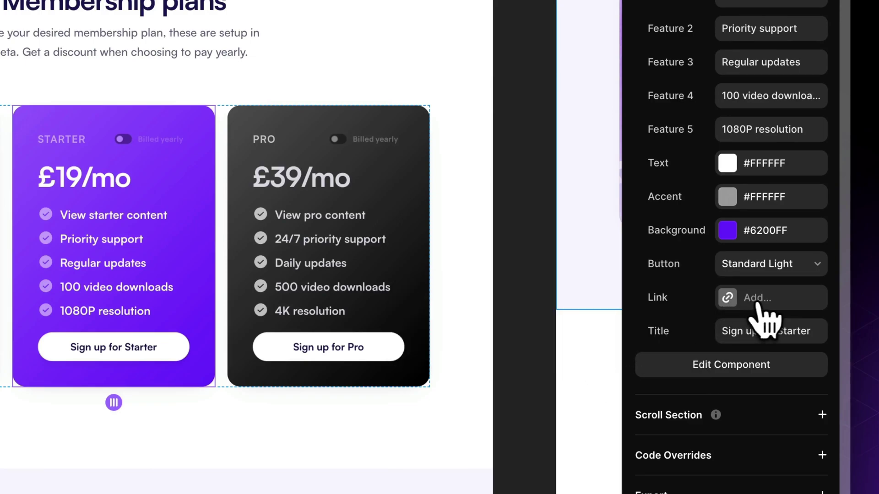
left_click(769, 320)
key("super+v")
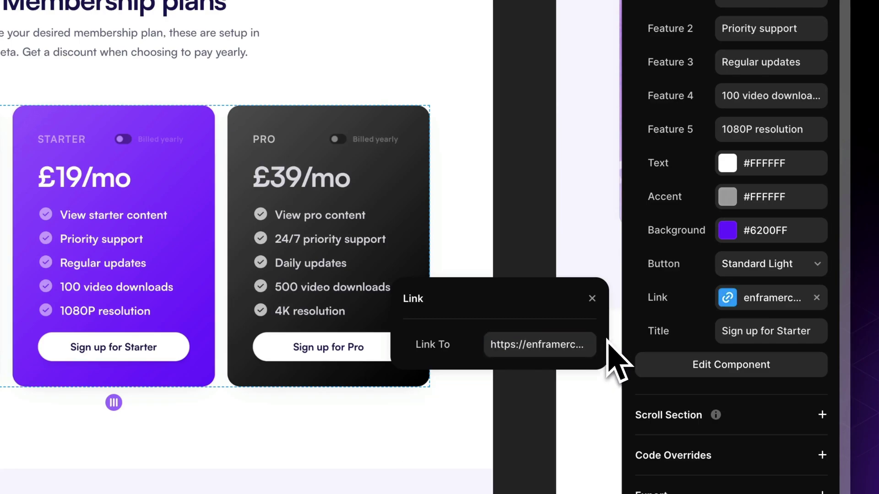
left_click(710, 315)
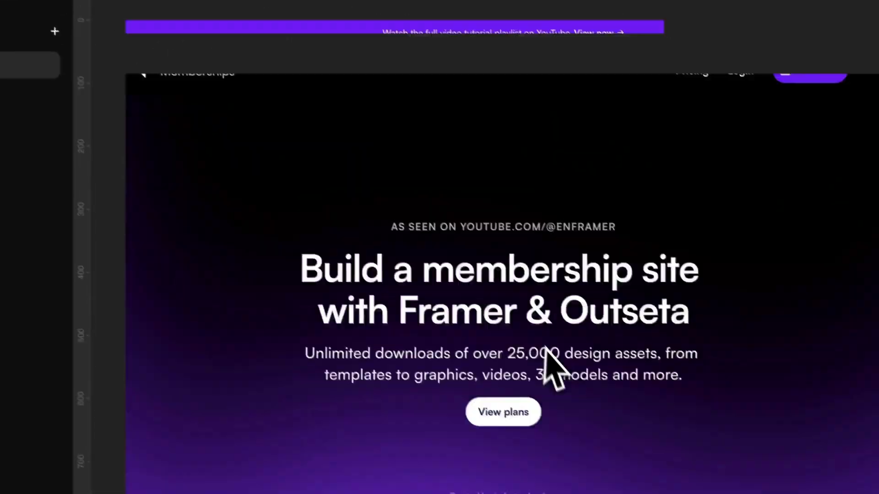
- Switch to Outseta in Safari, set the sign-up embed's plan to Pro, and copy its pop-up trigger URL
scroll(549, 367, "down", 15)
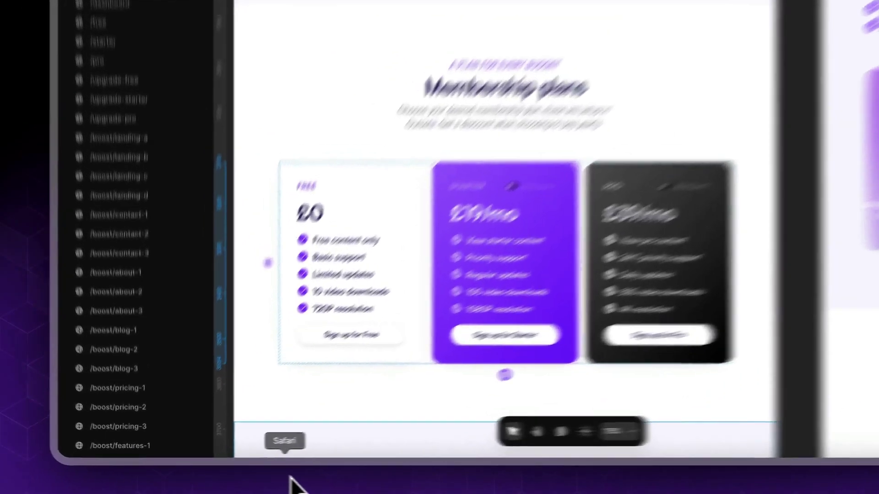
left_click(246, 478)
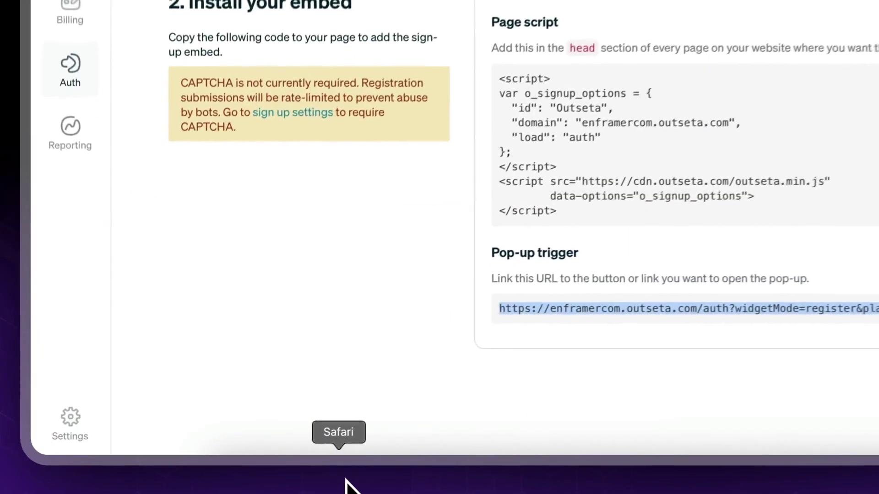
scroll(437, 211, "up", 10)
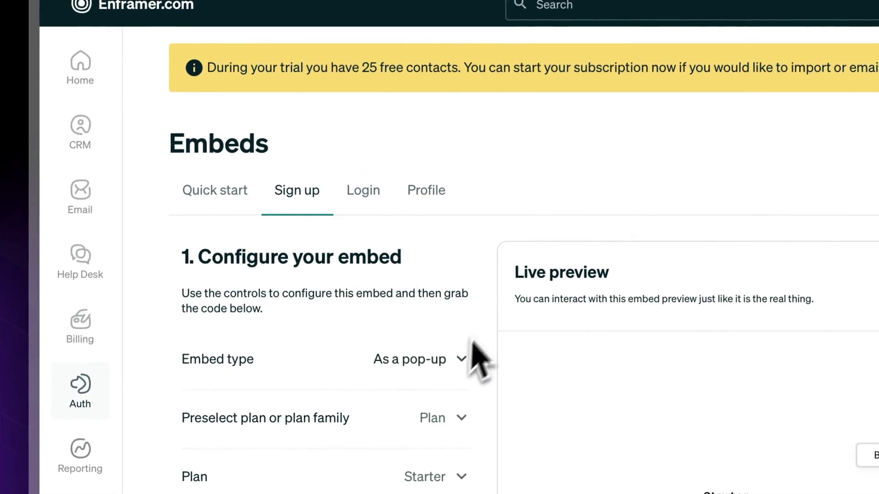
left_click(446, 478)
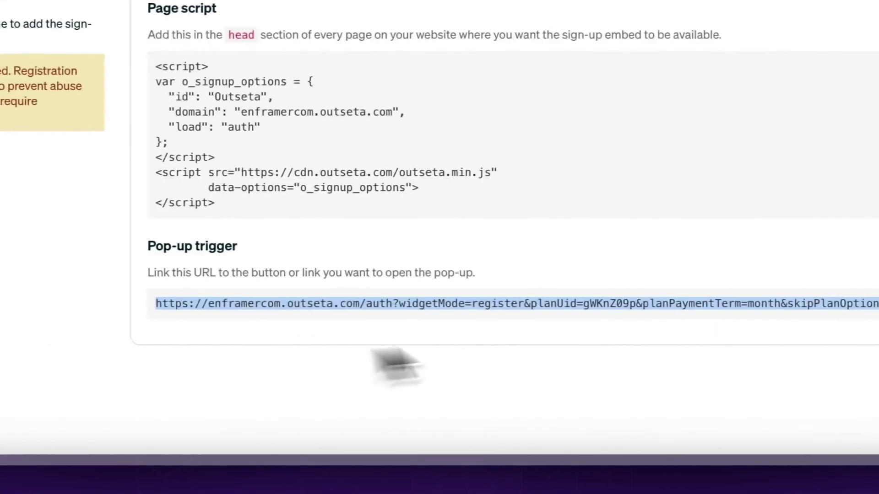
- Switch to Framer and link the Pro pricing card to the copied Pro sign-up pop-up URL
left_click(247, 481)
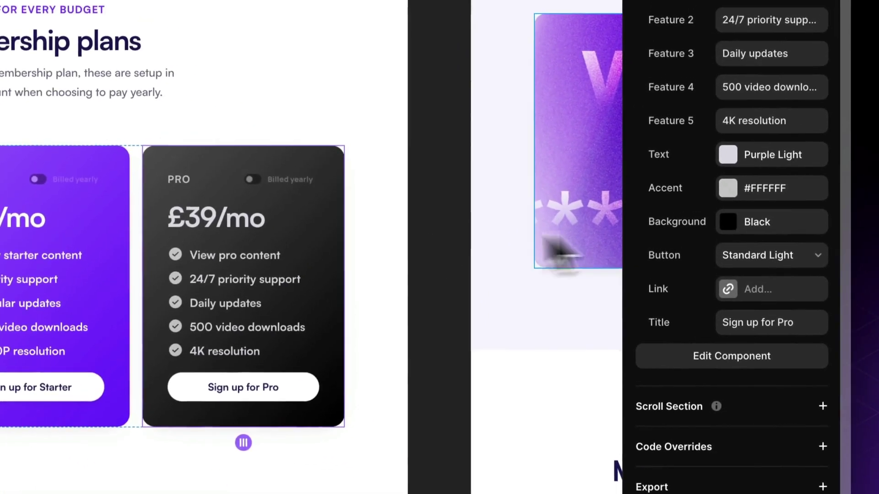
left_click(778, 289)
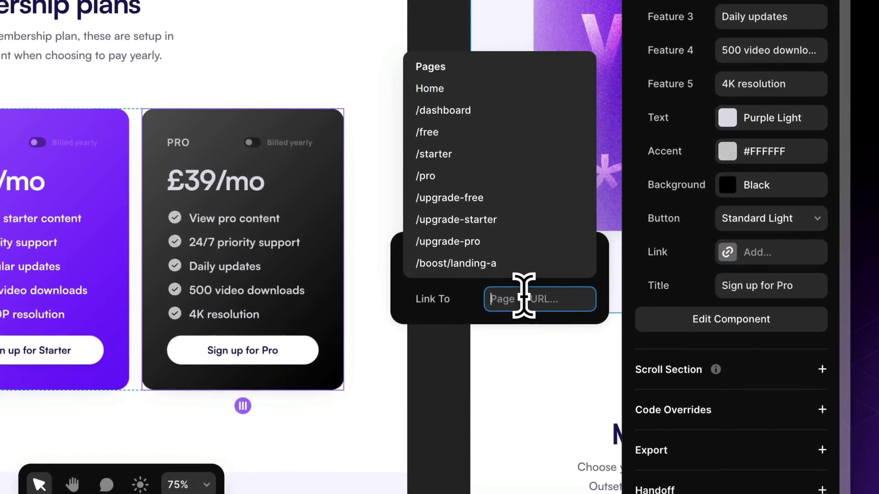
key("super+v")
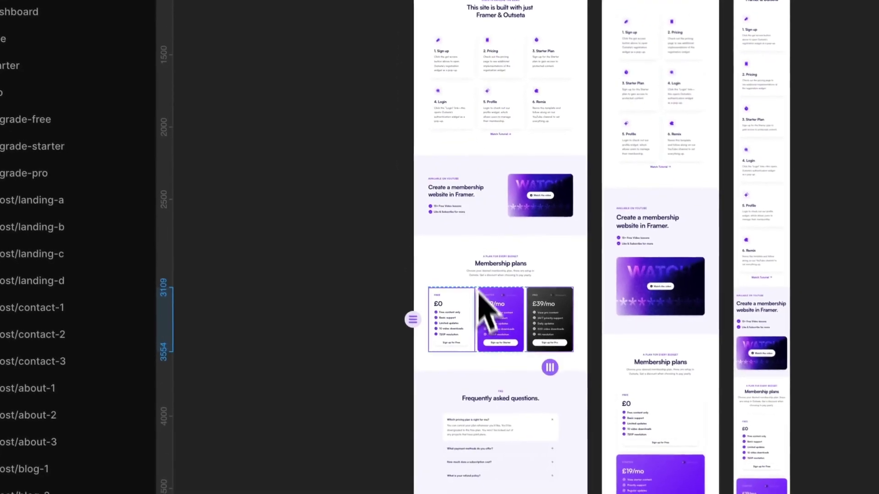
- Switch to Outseta in Safari, set the sign-up embed's plan to Free, and copy its pop-up trigger URL
key("super+equal")
key("super+equal")
scroll(456, 297, "left", 6)
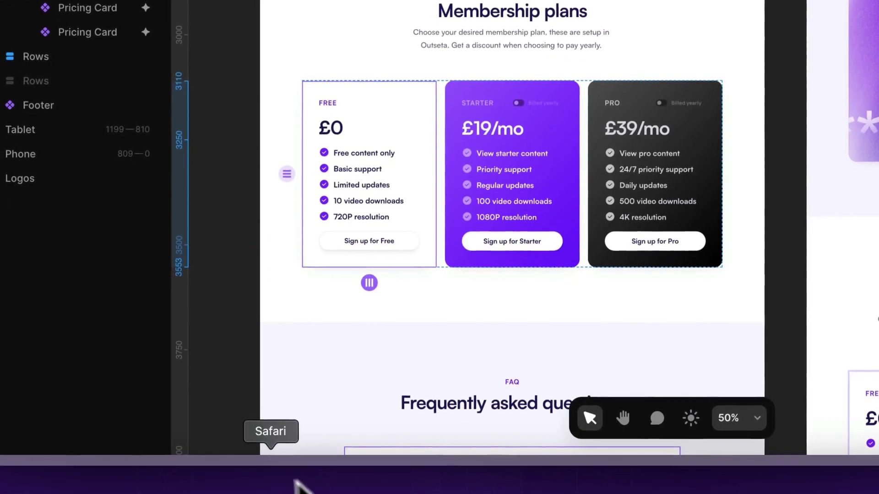
left_click(273, 483)
scroll(556, 232, "up", 10)
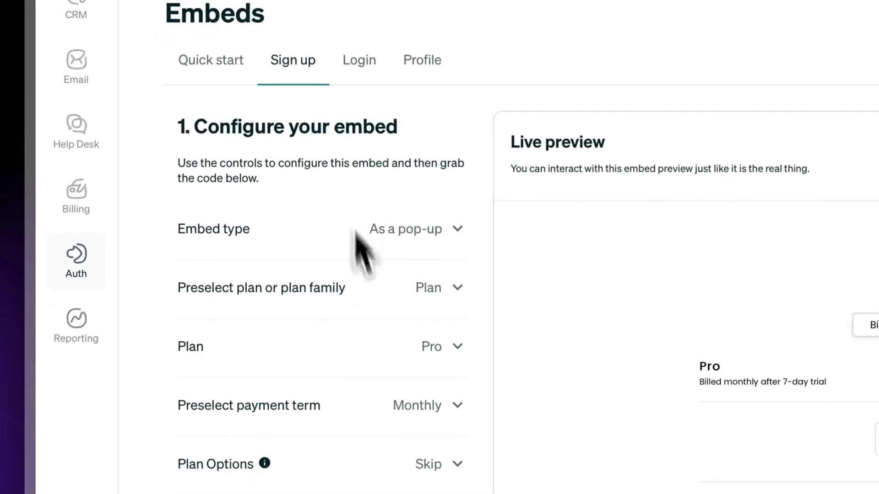
left_click(296, 320)
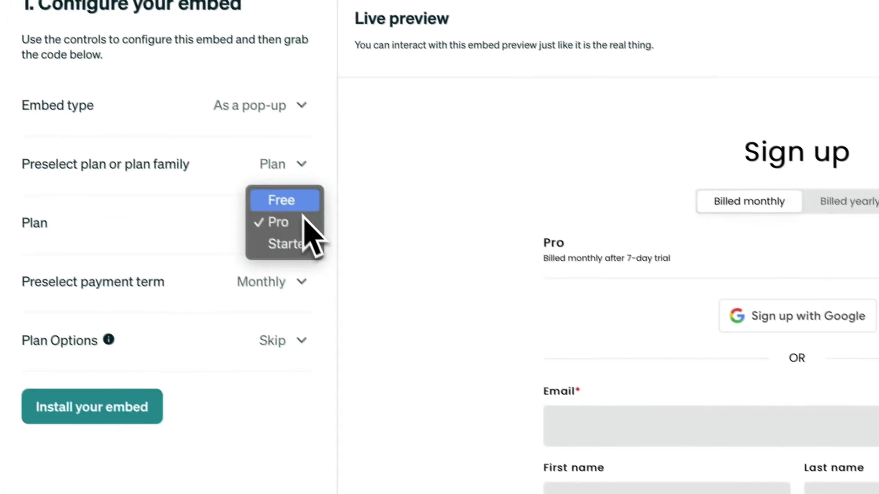
left_click(458, 334)
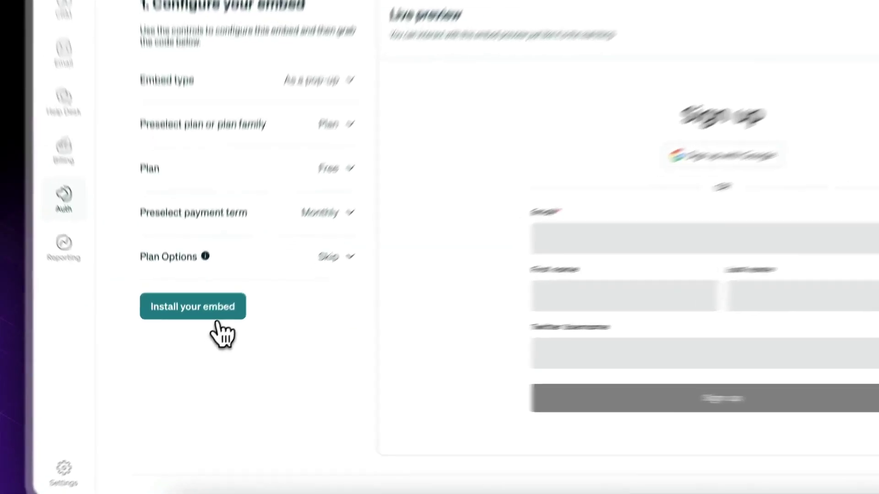
left_click(192, 334)
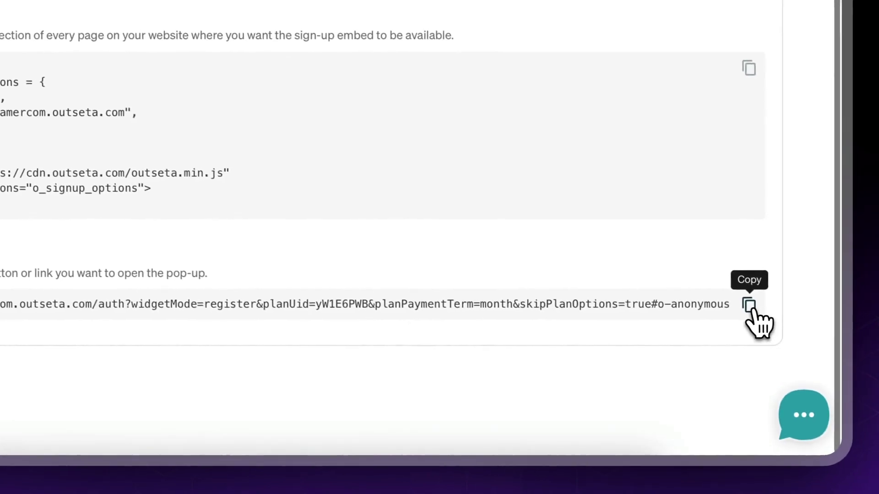
left_click(769, 310)
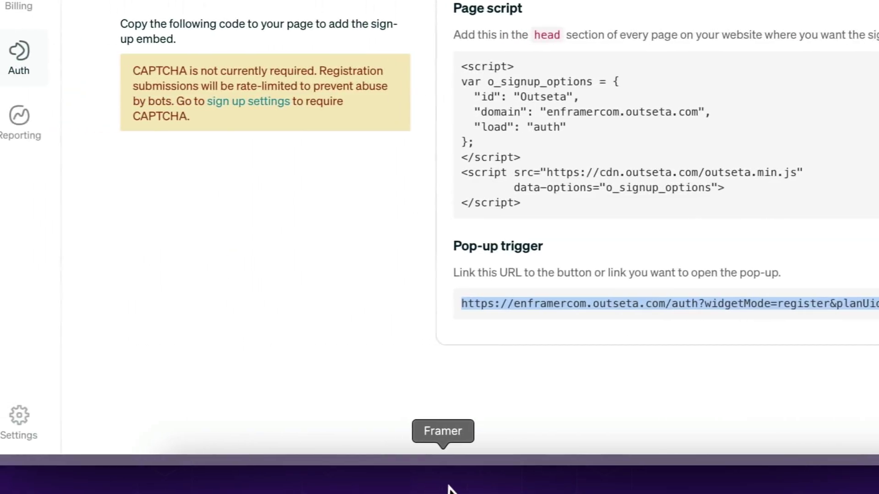
- Switch to Framer, link the Free pricing card to the copied Free sign-up pop-up URL, and publish the site update
left_click(448, 488)
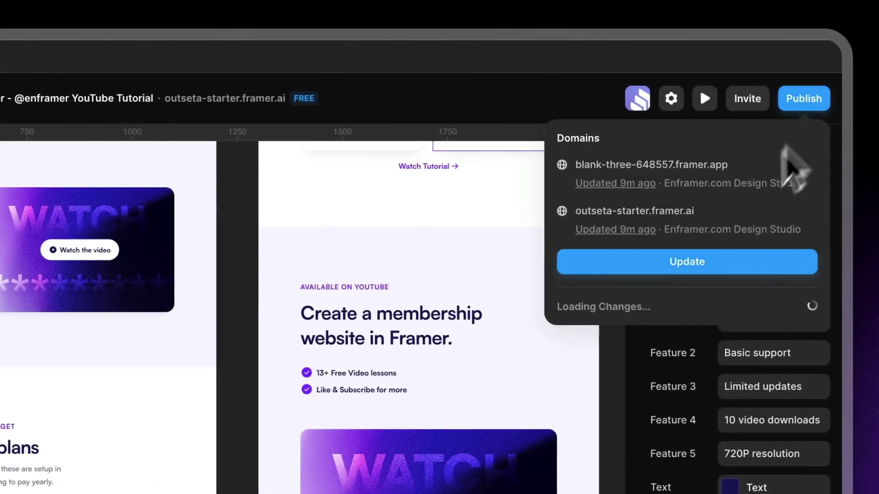
left_click(701, 264)
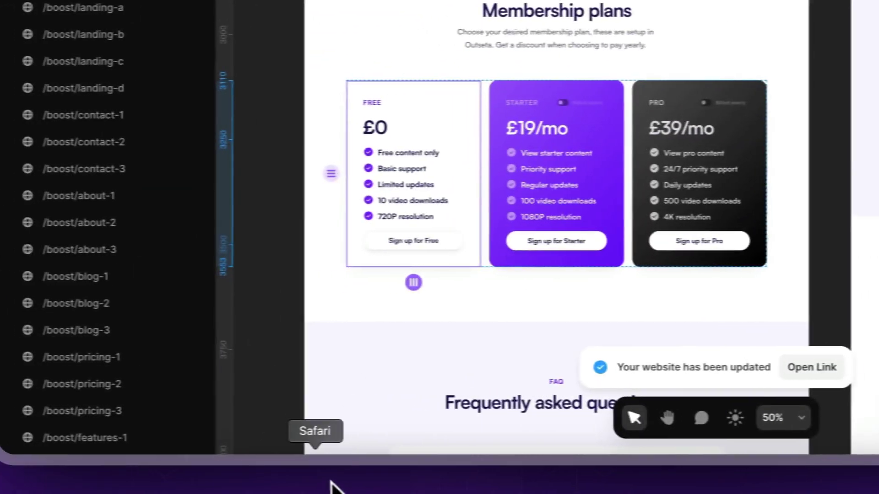
- Switch to Safari, reload the published outseta-starter.framer.ai site, and go to its pricing page
left_click(330, 482)
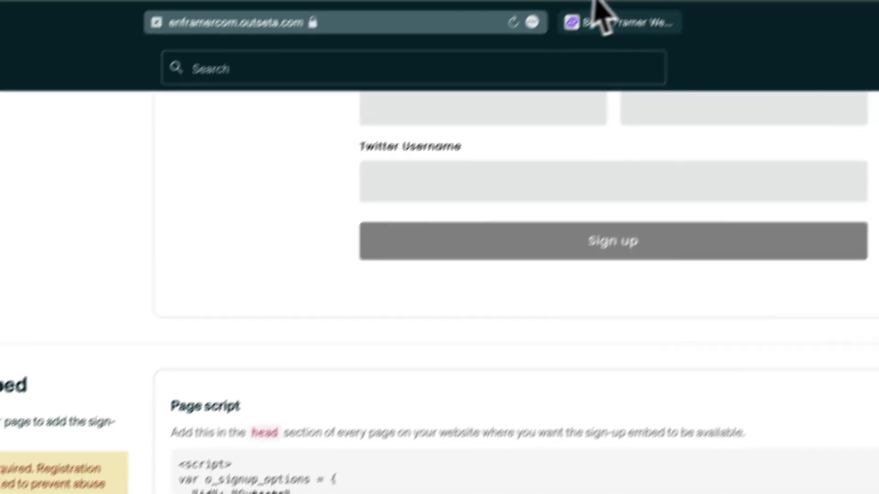
left_click(606, 20)
key("super+r")
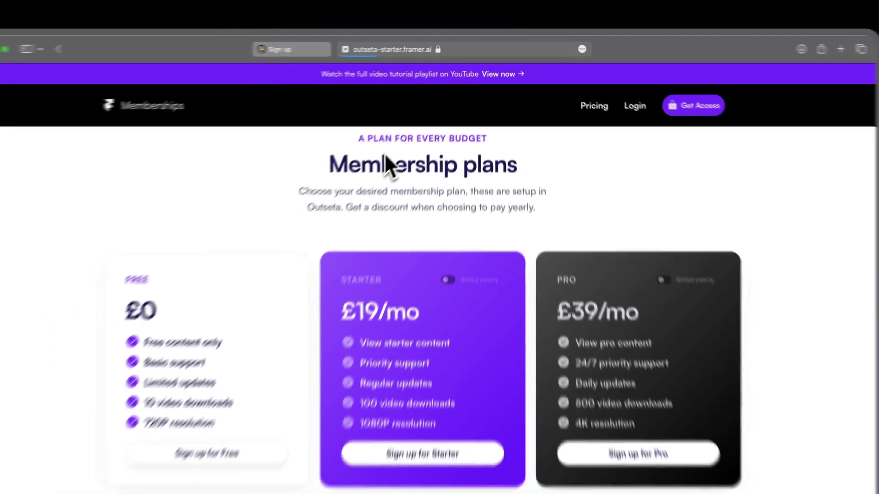
scroll(440, 274, "up", 20)
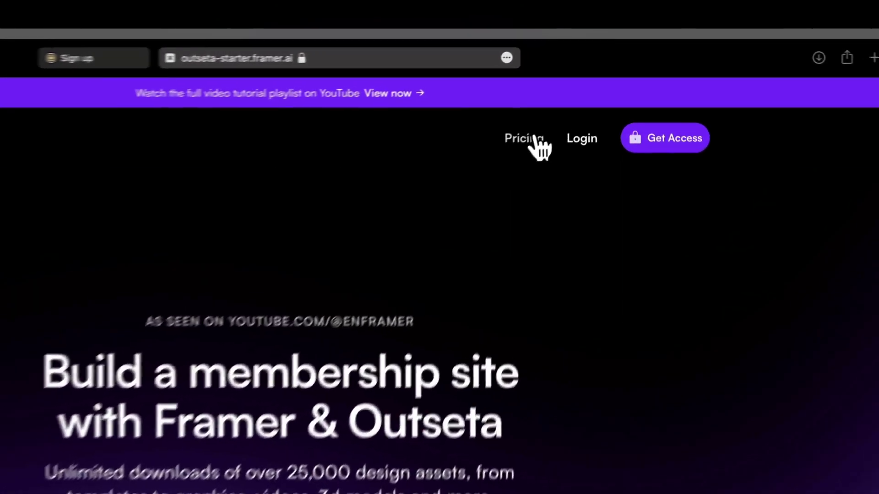
left_click(576, 90)
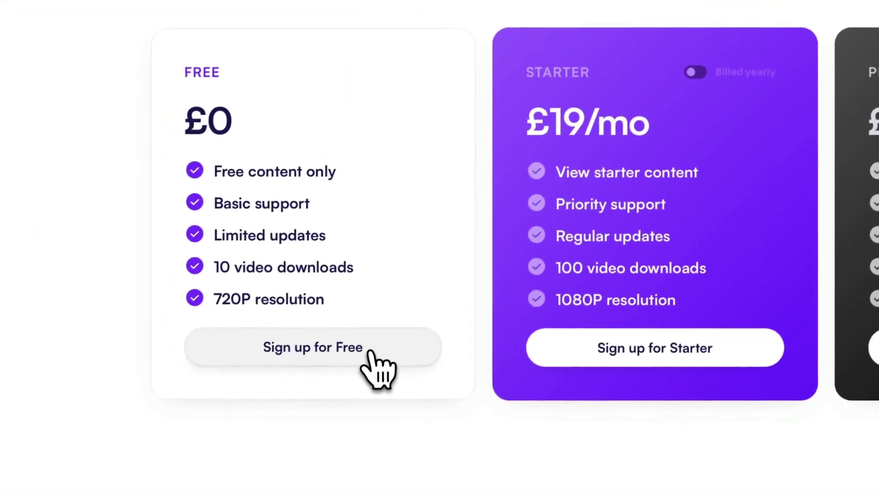
- Test the sign-up pop-ups of the Free, Starter and Pro pricing cards, closing each one after checking its plan
left_click(373, 348)
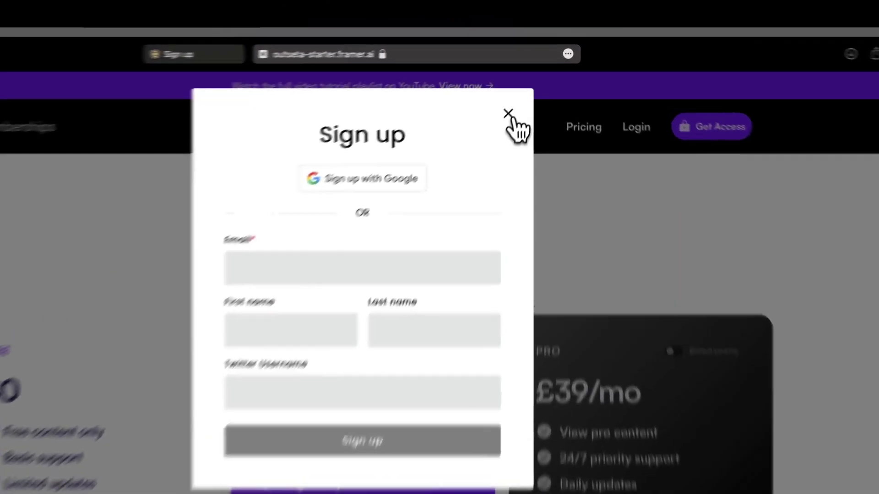
left_click(529, 82)
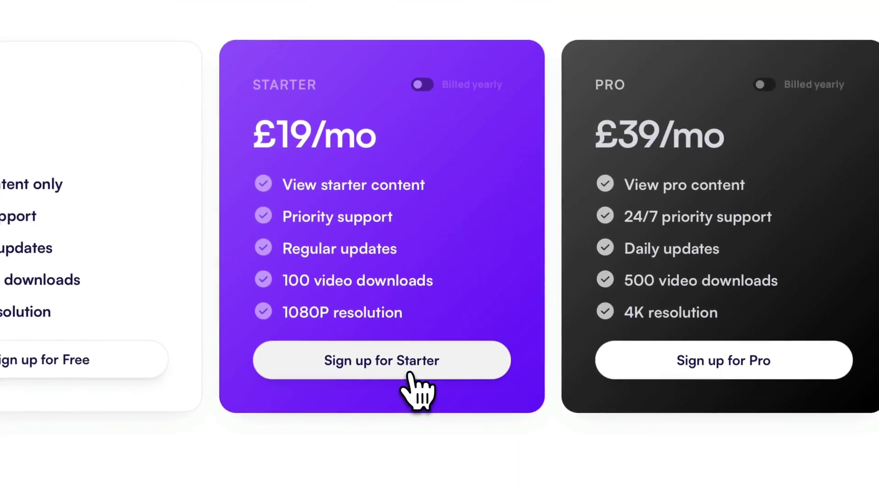
left_click(411, 382)
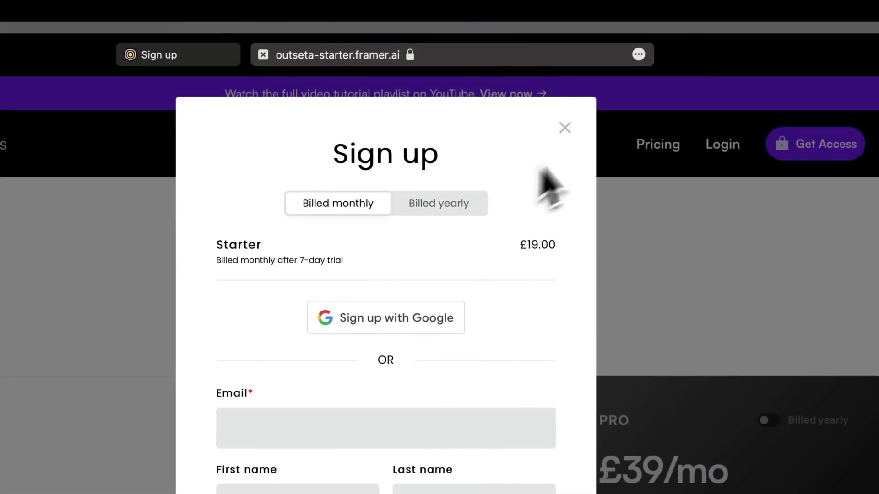
left_click(565, 128)
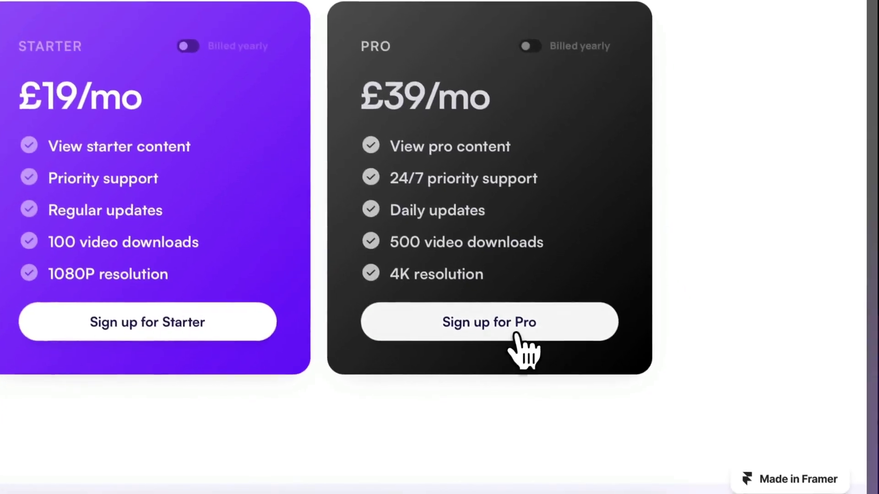
left_click(516, 335)
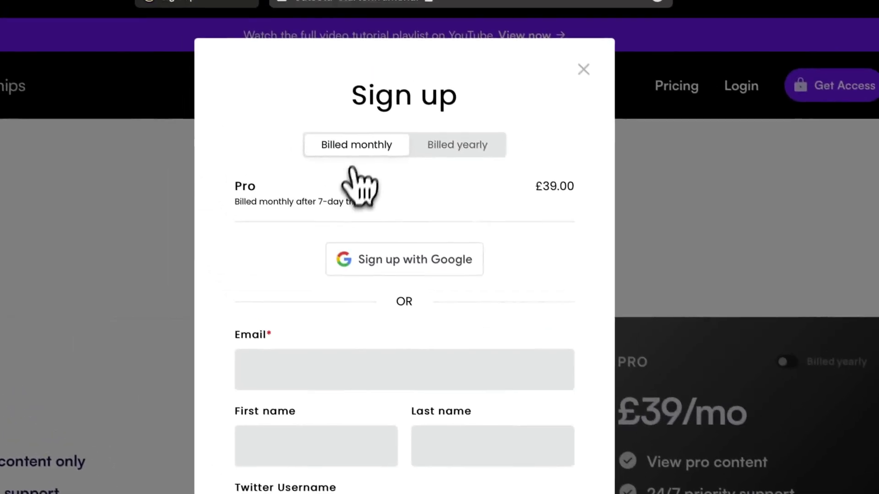
left_click(462, 151)
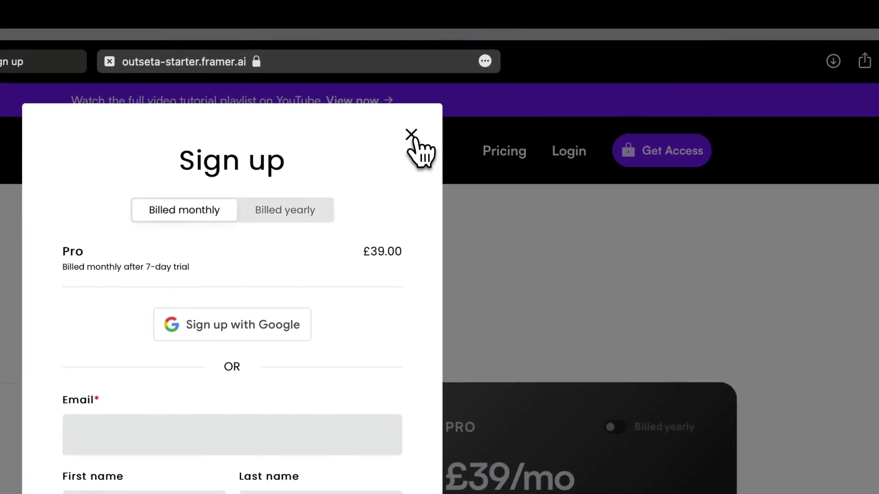
left_click(411, 135)
- Check the plan selection pop-up behind the site header's Get Access link and compare it with the pricing page
left_click(635, 152)
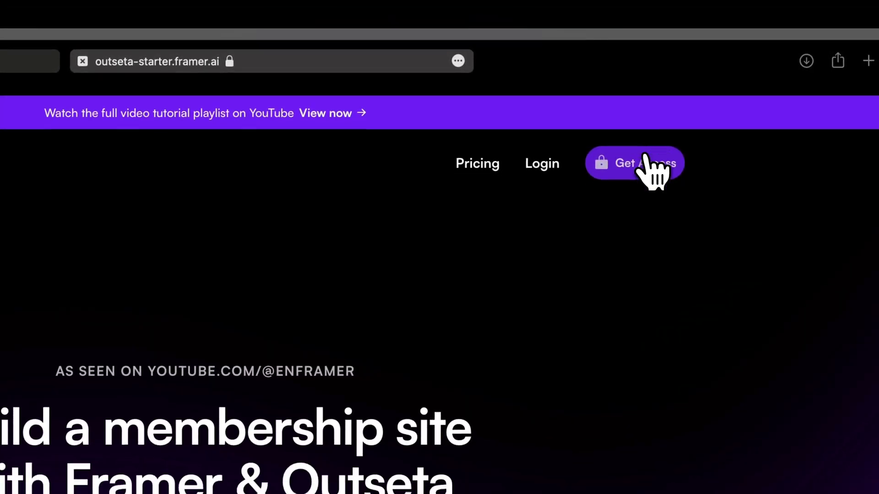
left_click(641, 161)
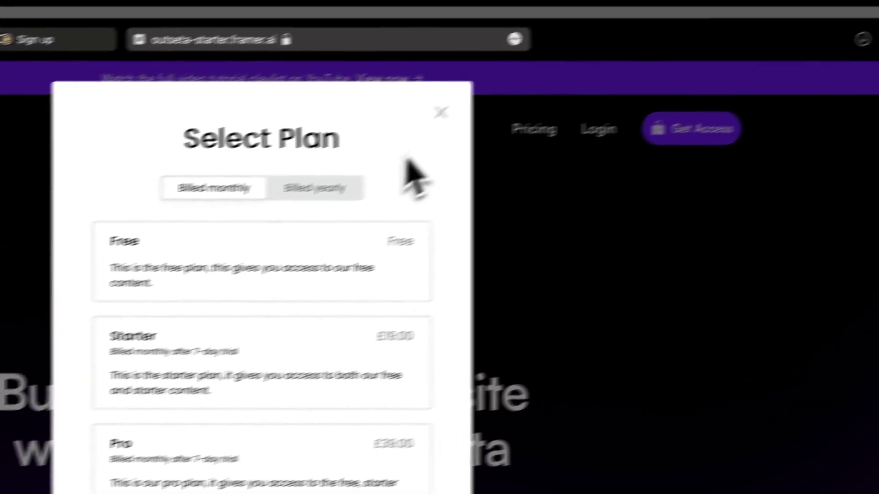
left_click(441, 113)
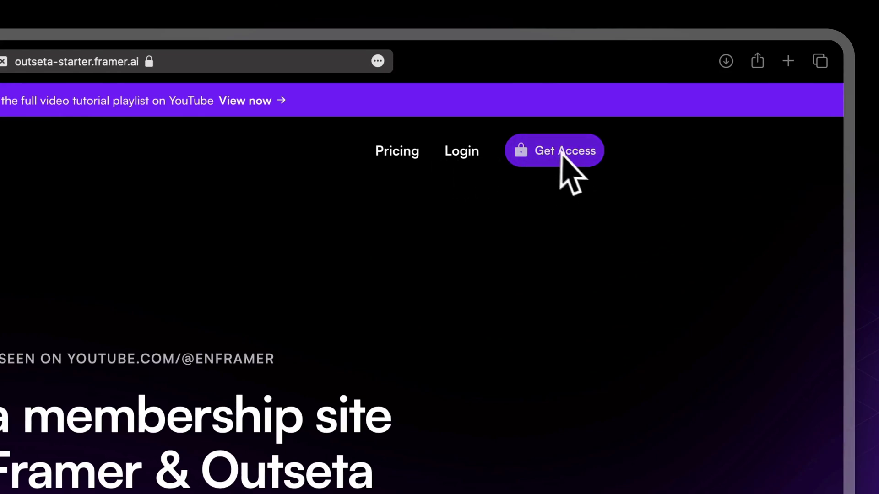
left_click(387, 151)
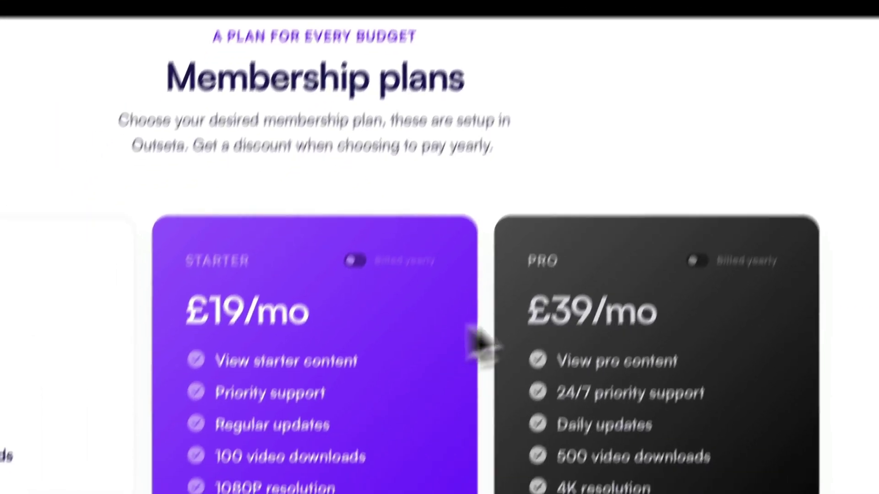
scroll(343, 409, "up", 15)
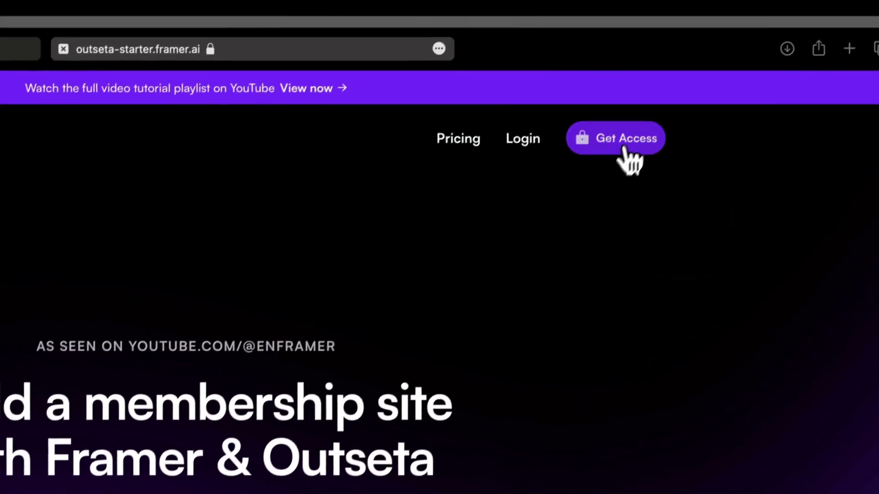
left_click(618, 140)
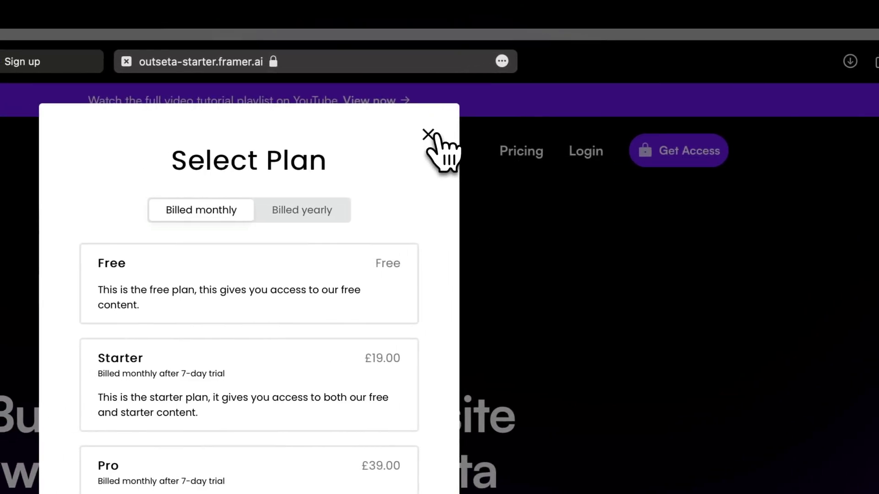
left_click(429, 135)
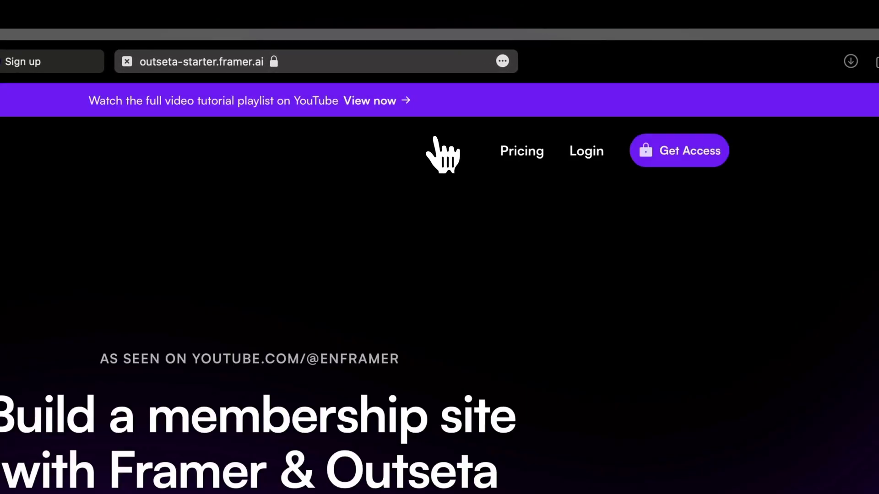